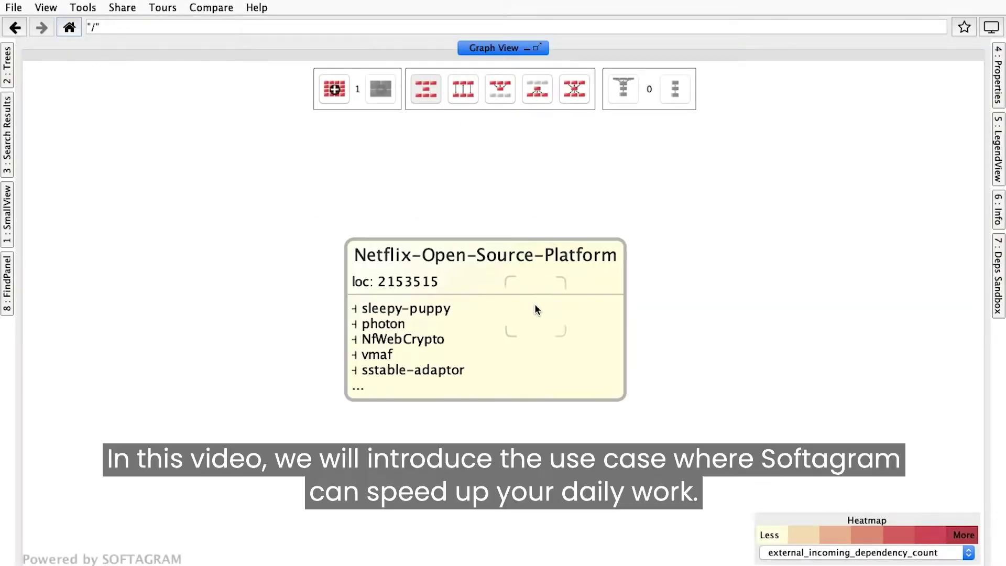
Expand Netflix-Open-Source-Platform into its repository heatmap and zoom into the grid of repos
scroll(535, 303, up, 3)
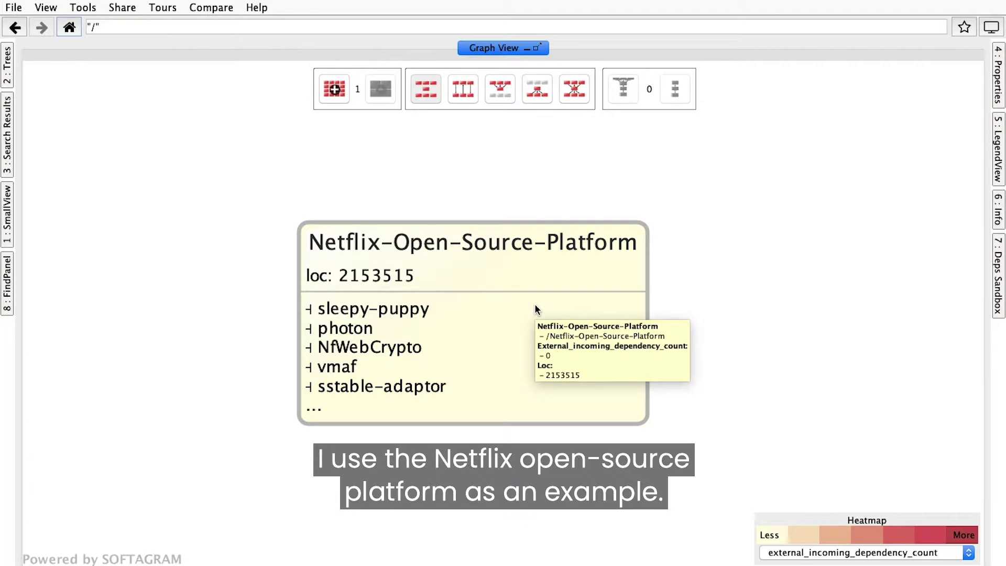
double_click(464, 266)
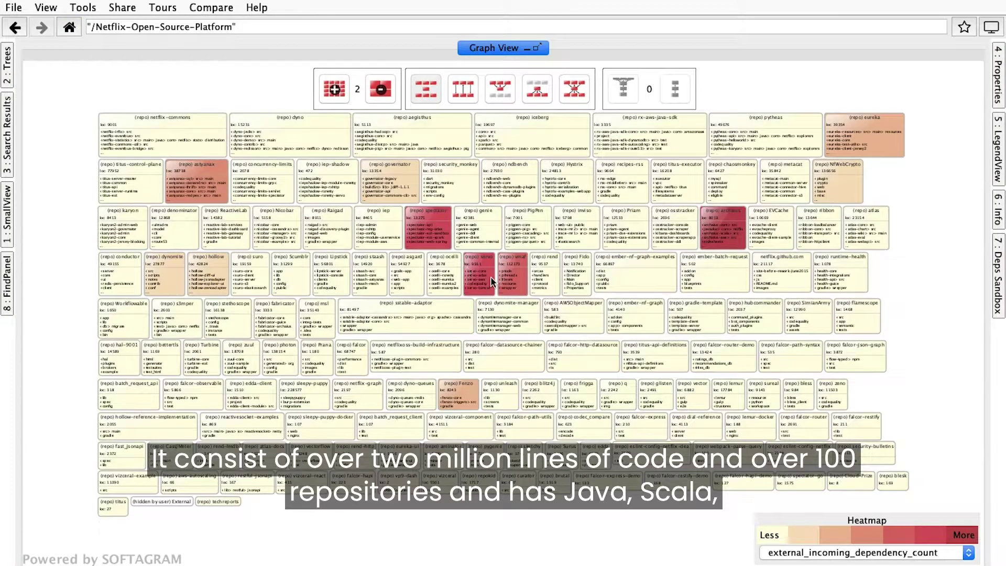
scroll(488, 281, up, 3)
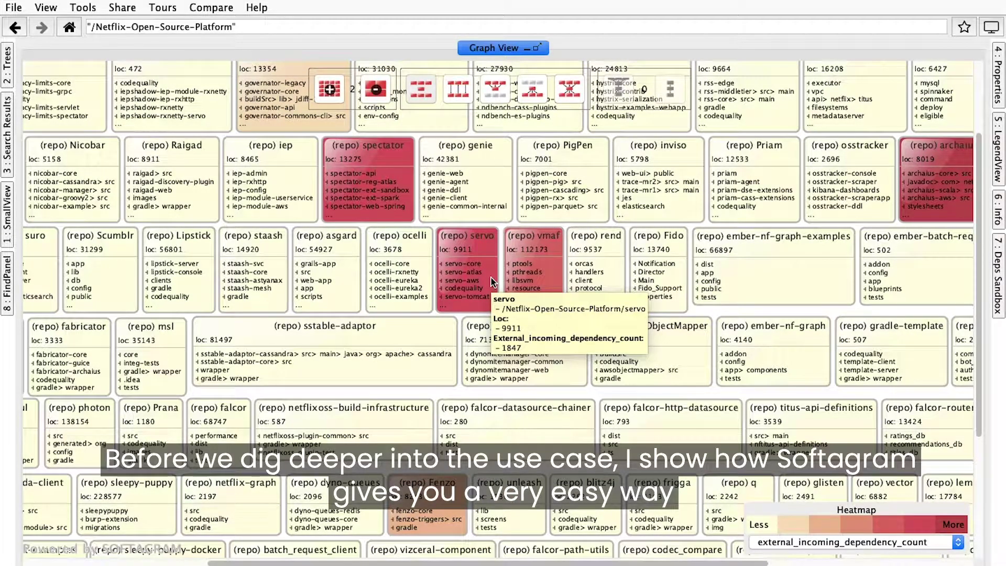
Switch to the graph of dependencies between the repositories within scope
click(458, 90)
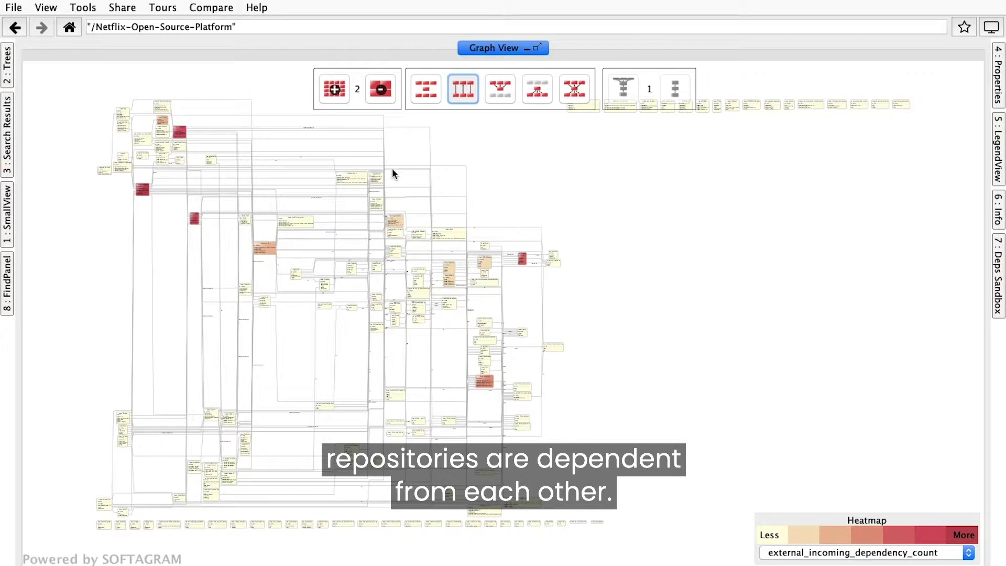
scroll(218, 484, up, 5)
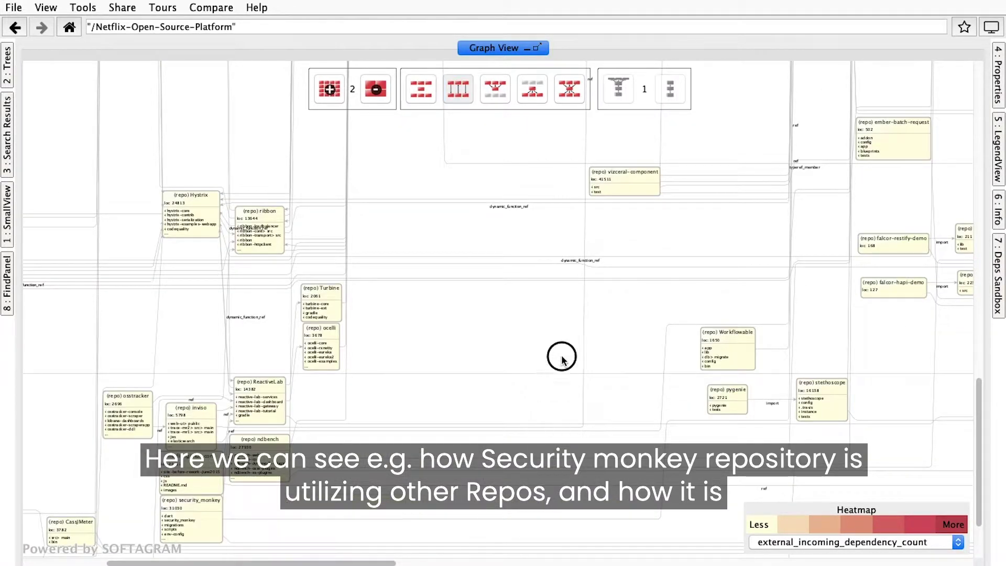
drag(557, 375, 582, 273)
Highlight security_monkey's dependencies, zoom back out, then clear the highlight
click(216, 359)
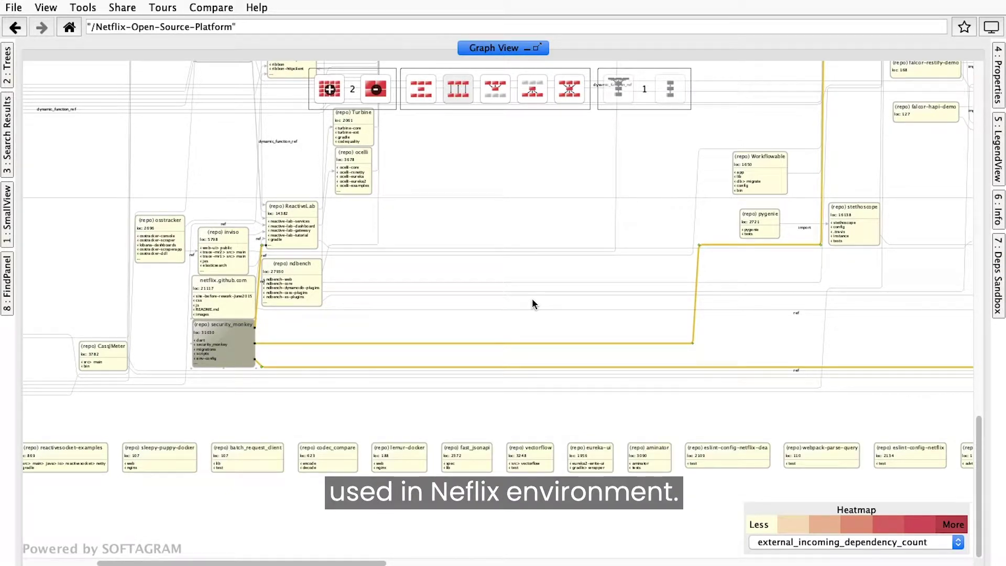
scroll(596, 288, down, 2)
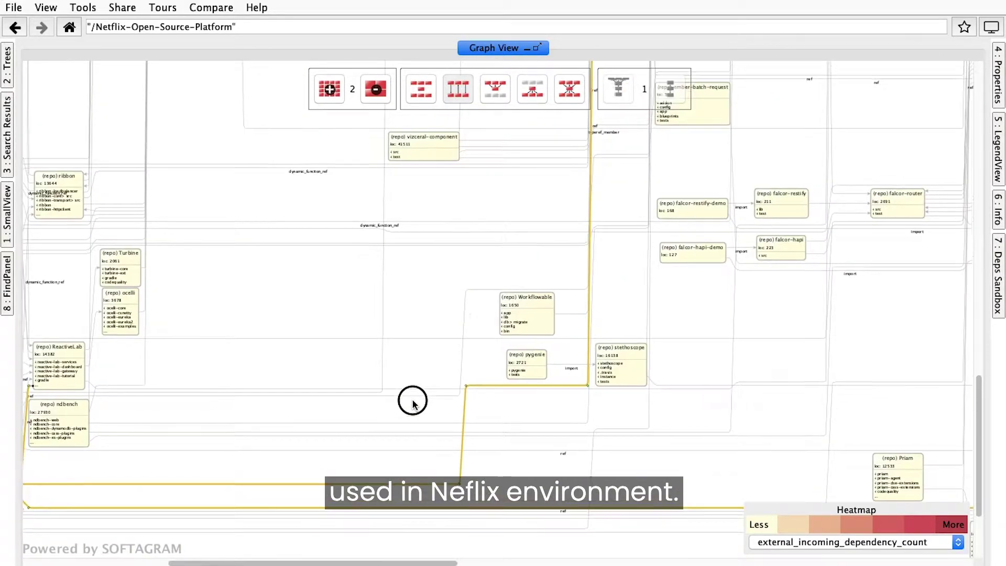
scroll(467, 305, down, 2)
click(467, 315)
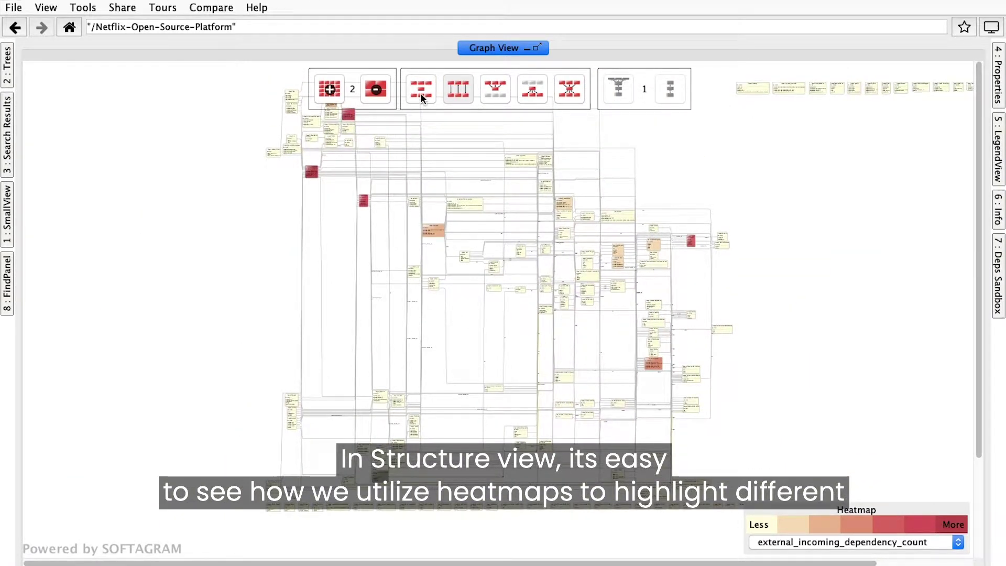
Return to the repository grid and colour the heatmap by fix_to_change_365
click(421, 93)
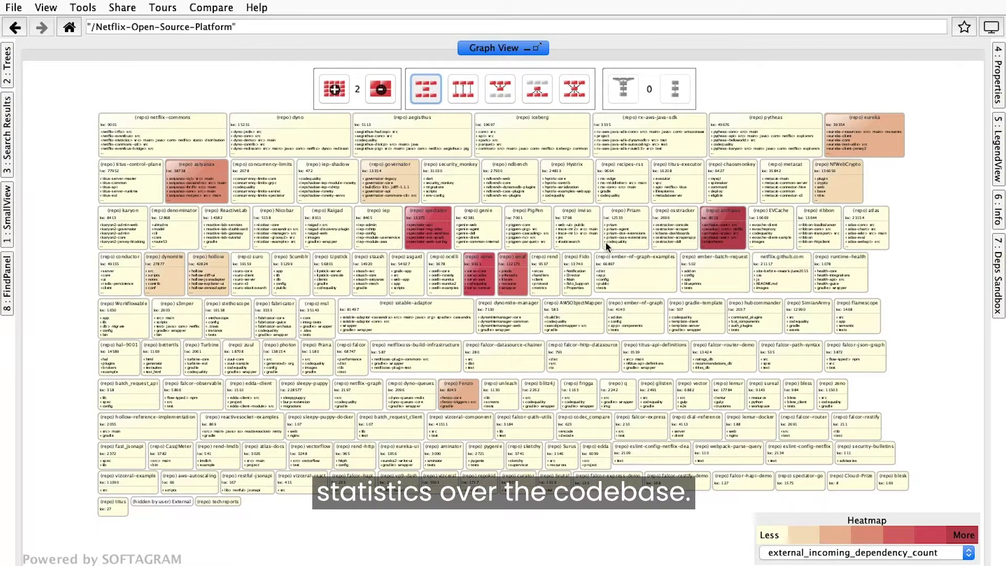
click(925, 551)
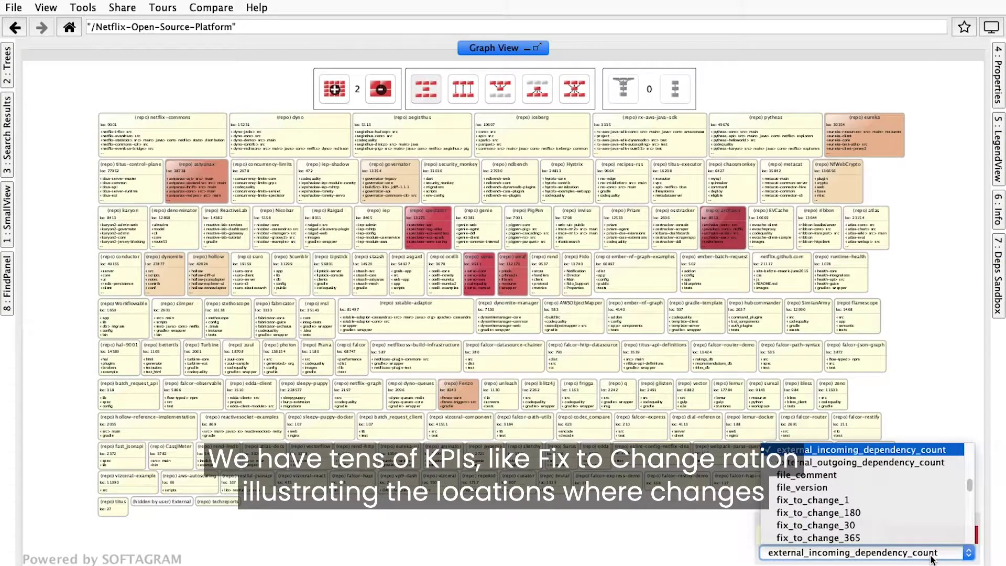
click(913, 538)
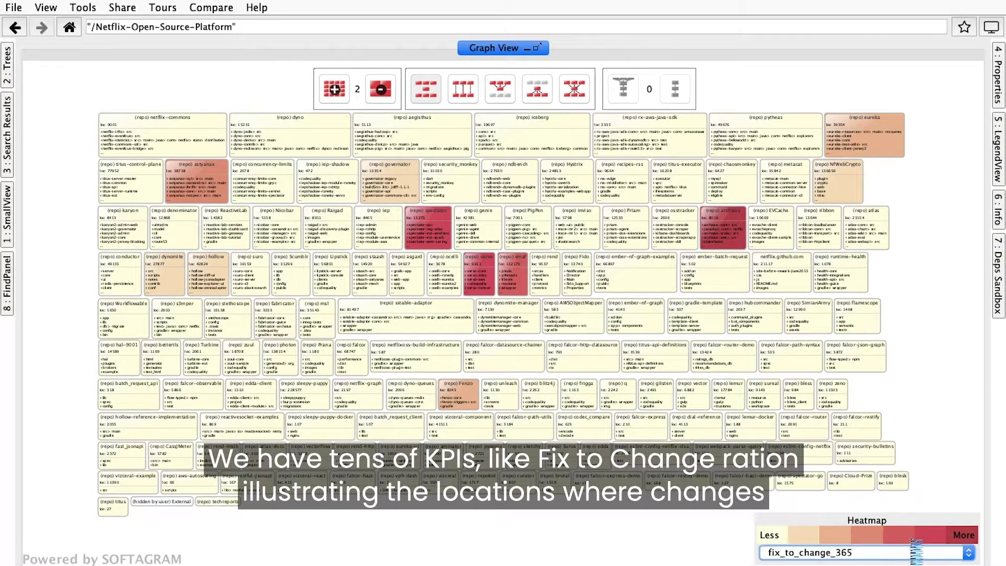
Recolour the heatmap by commit_count_365, then by commit_count_1
click(912, 554)
scroll(897, 527, down, 2)
scroll(896, 526, down, 1)
scroll(894, 519, up, 8)
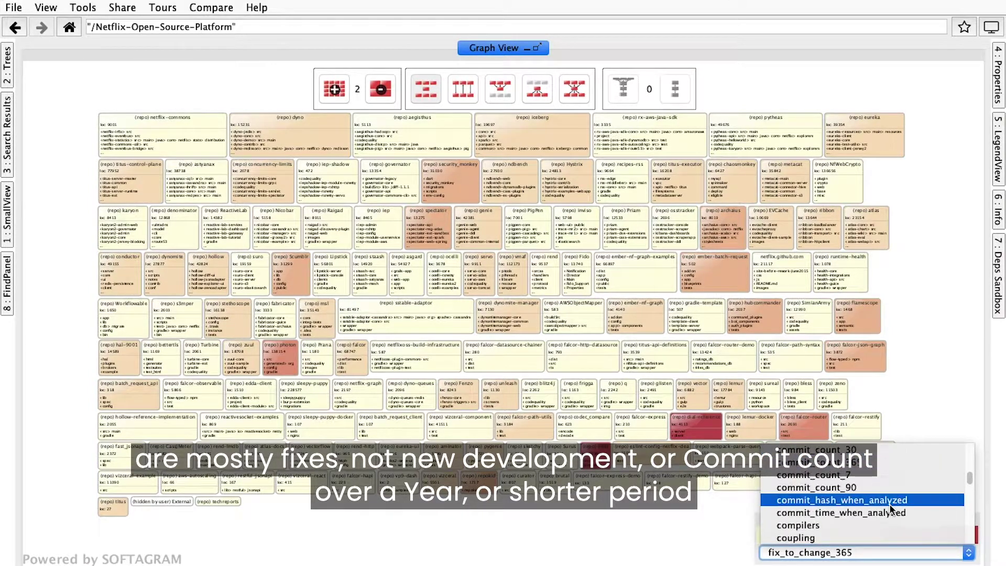
click(881, 475)
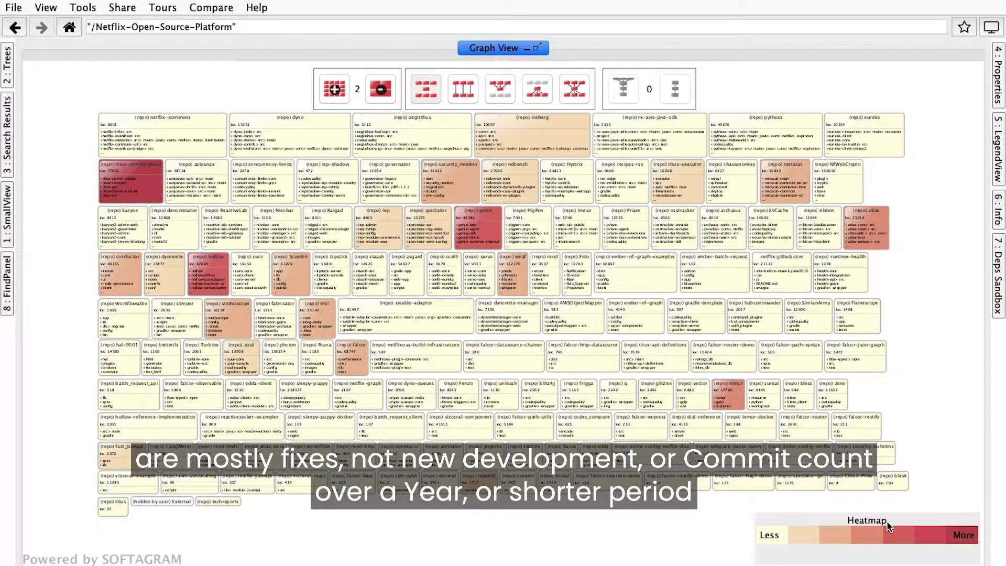
click(893, 554)
scroll(891, 524, up, 3)
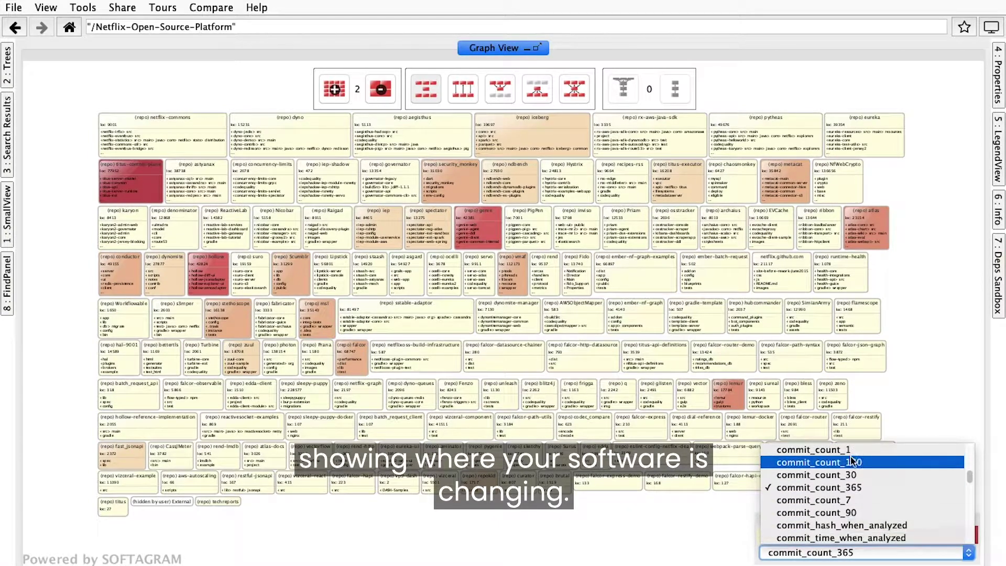
click(853, 451)
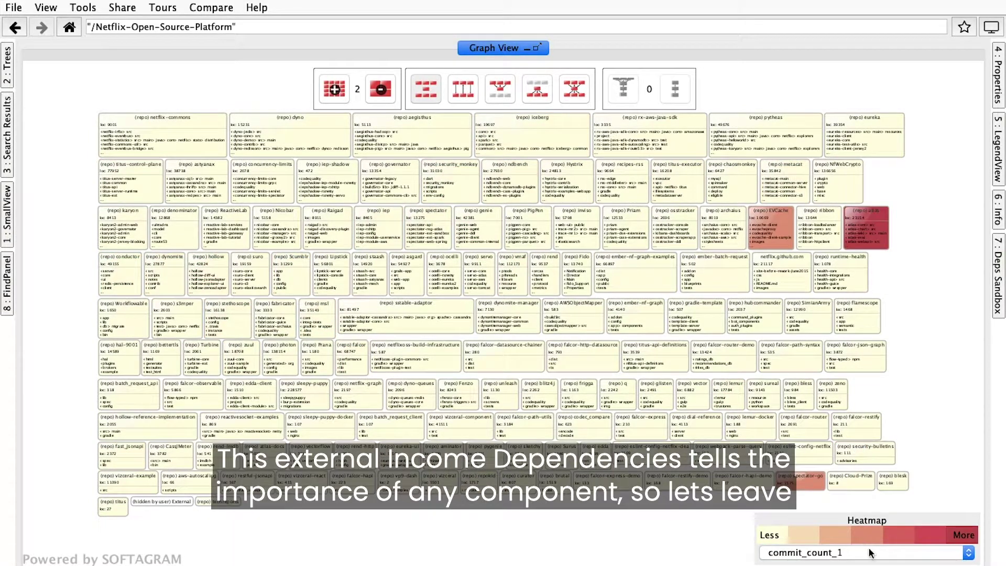
Try eliminated_files, then restore the heatmap to external_incoming_dependency_count
click(872, 559)
scroll(867, 519, up, 10)
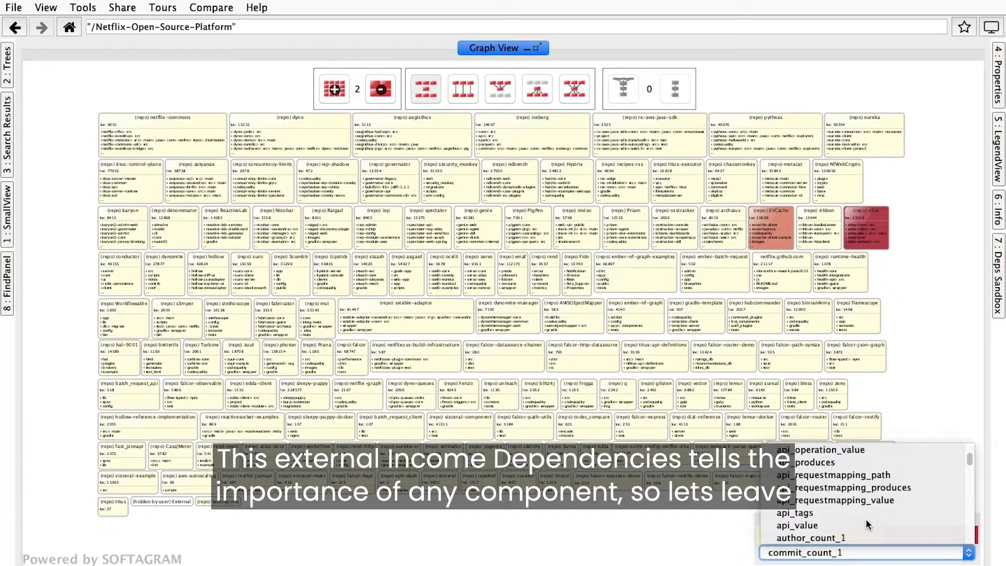
scroll(866, 519, down, 3)
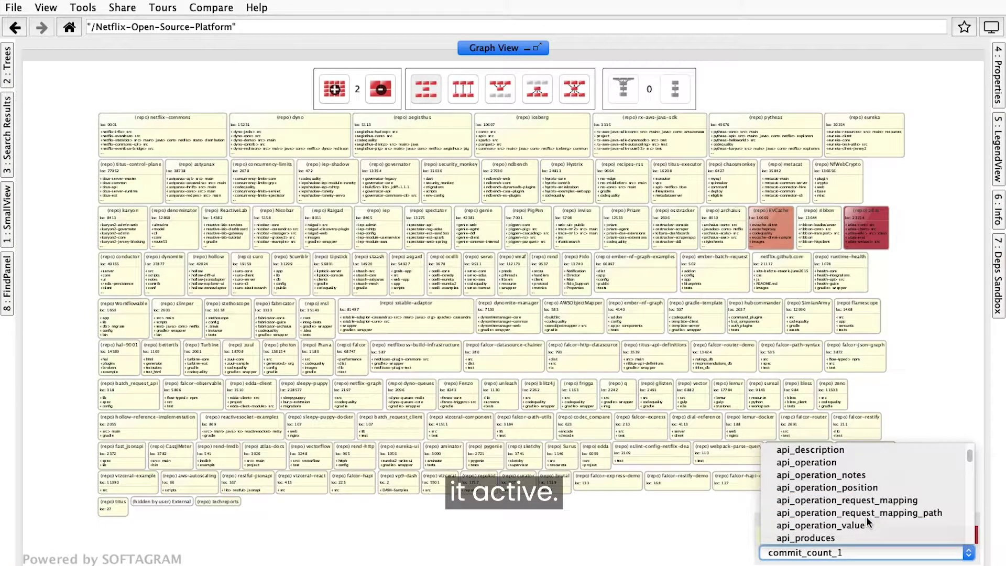
scroll(867, 519, down, 5)
click(867, 519)
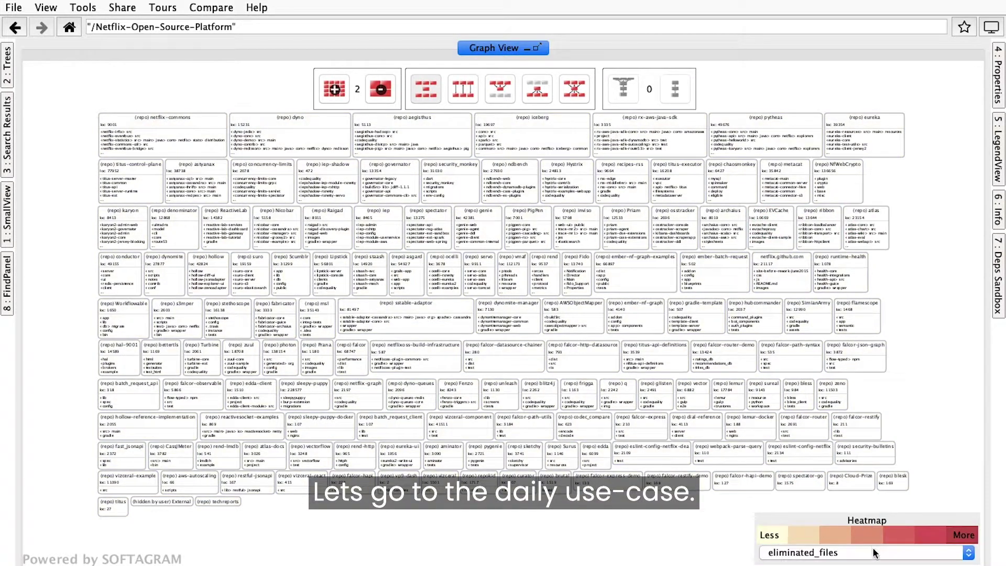
click(874, 554)
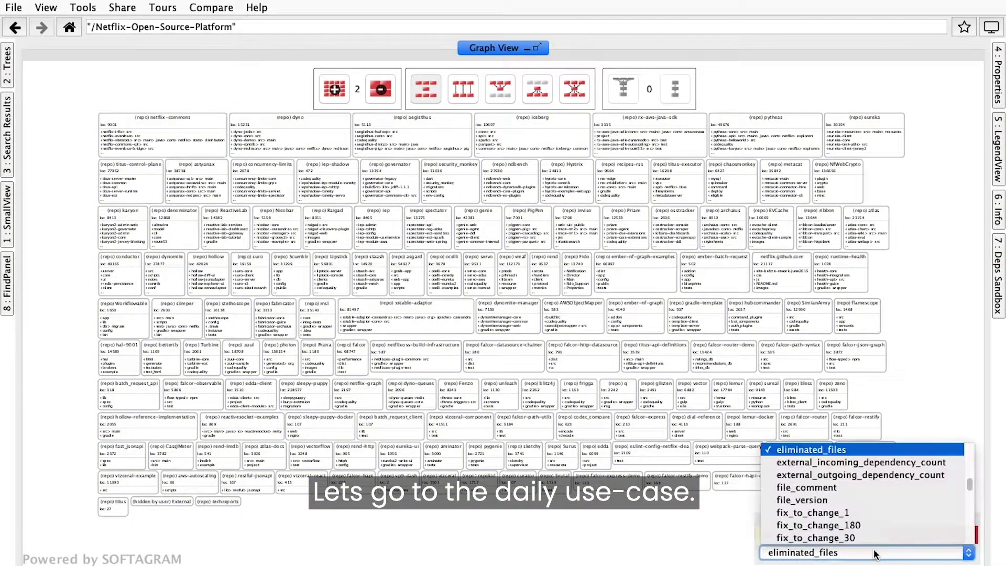
click(852, 466)
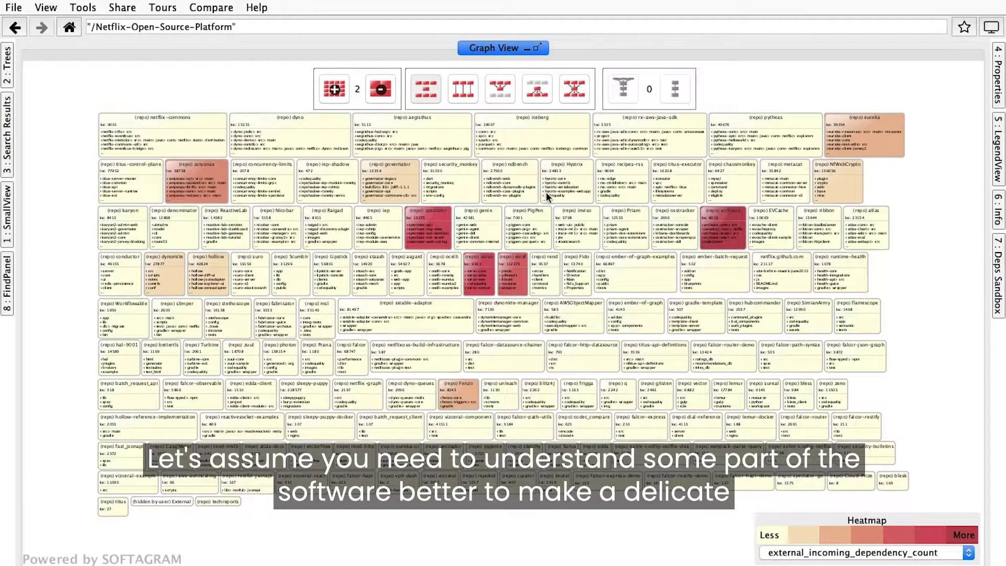
Replace the current path with a search for 'metricfilter'
click(281, 28)
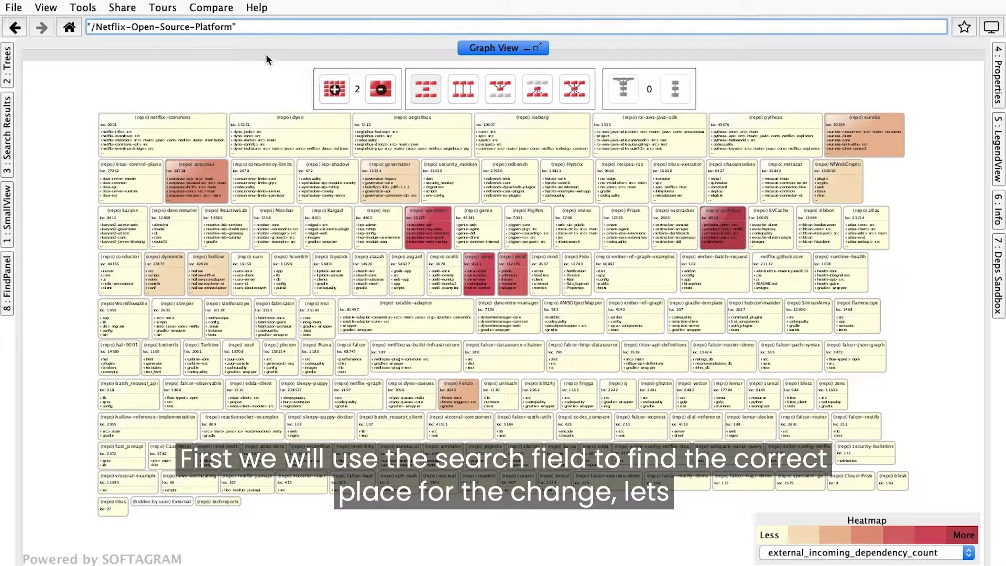
drag(242, 27, 81, 29)
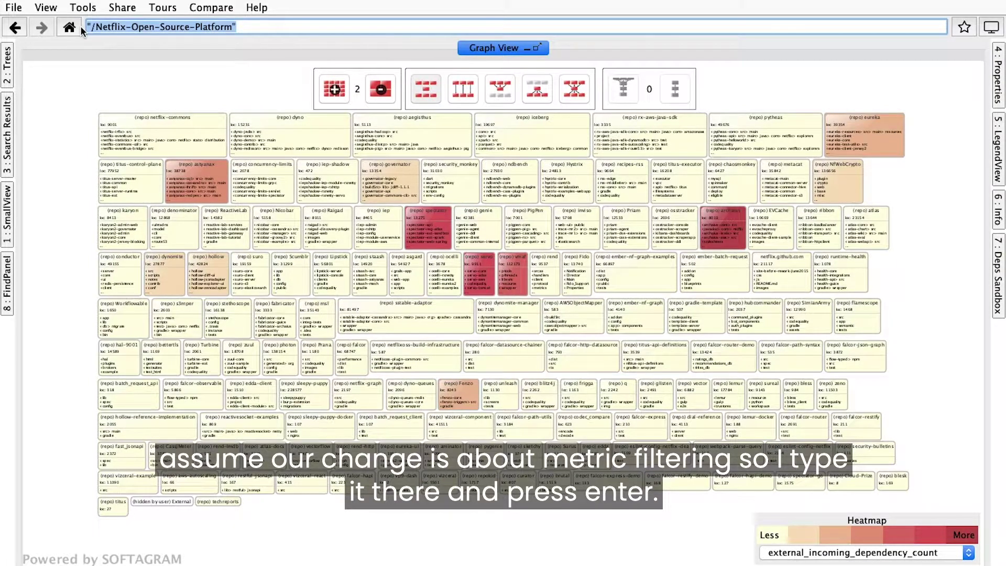
text(metricfilter)
key(Return)
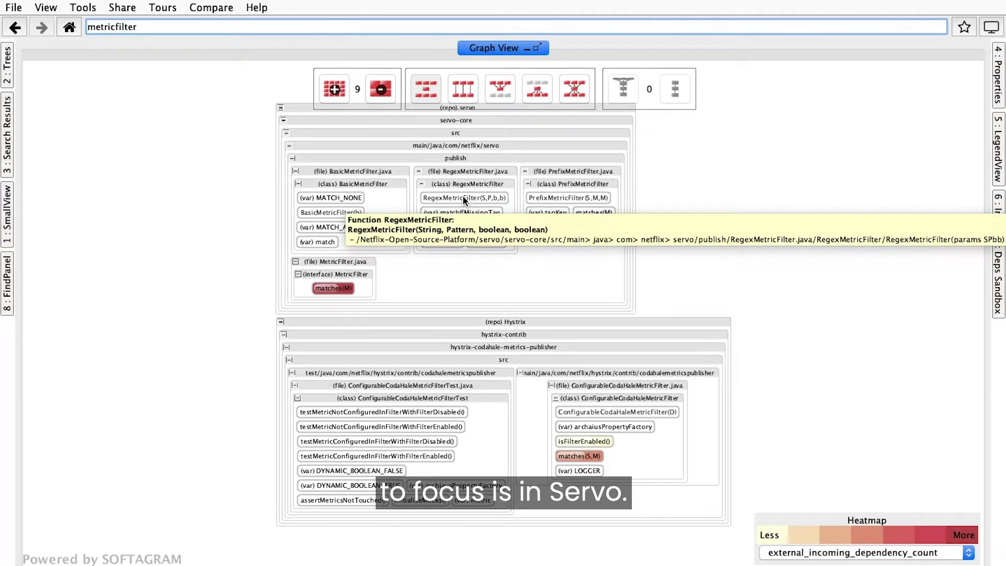
Open the publish package on its own from its context menu
mouse_move(475, 164)
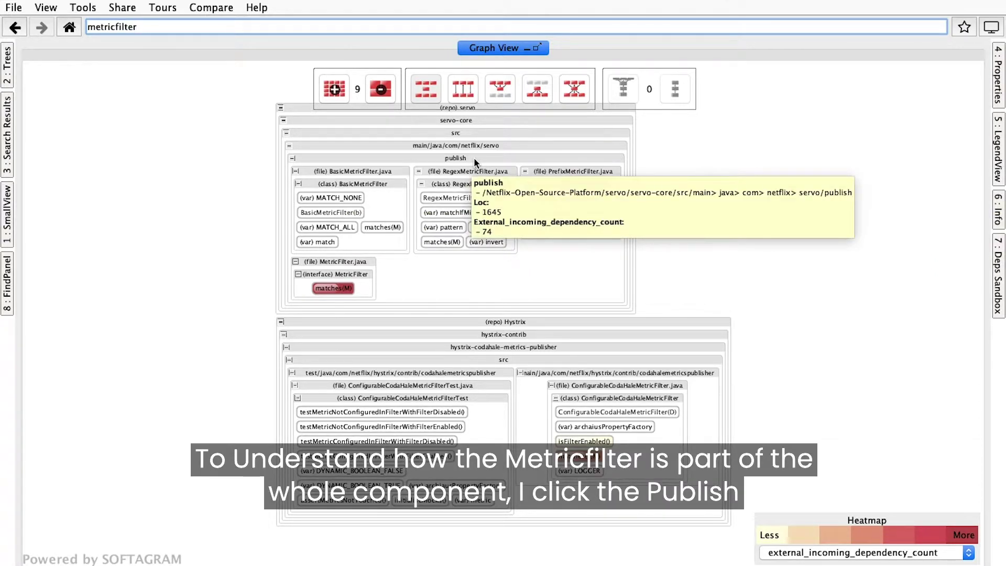
right_click(475, 160)
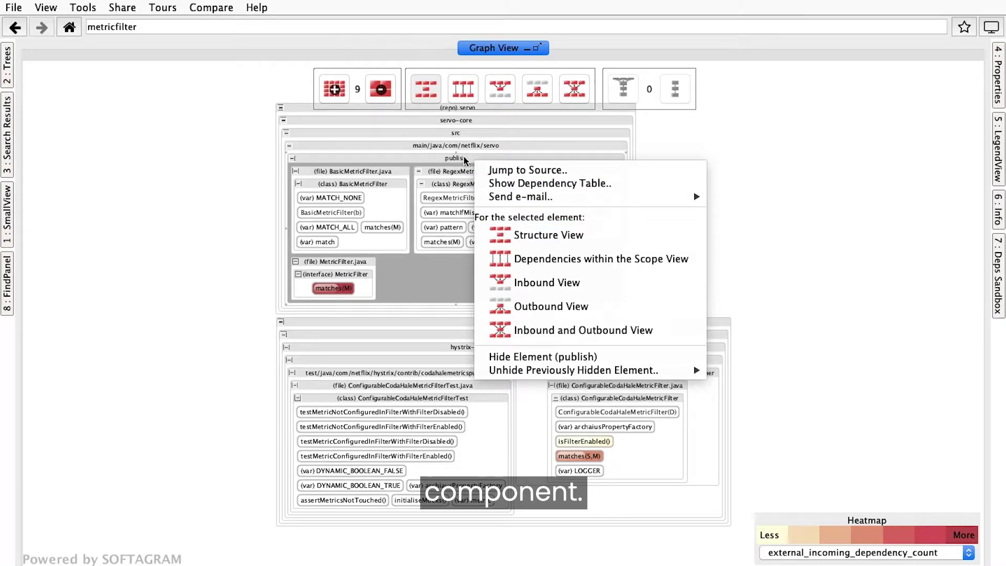
click(463, 89)
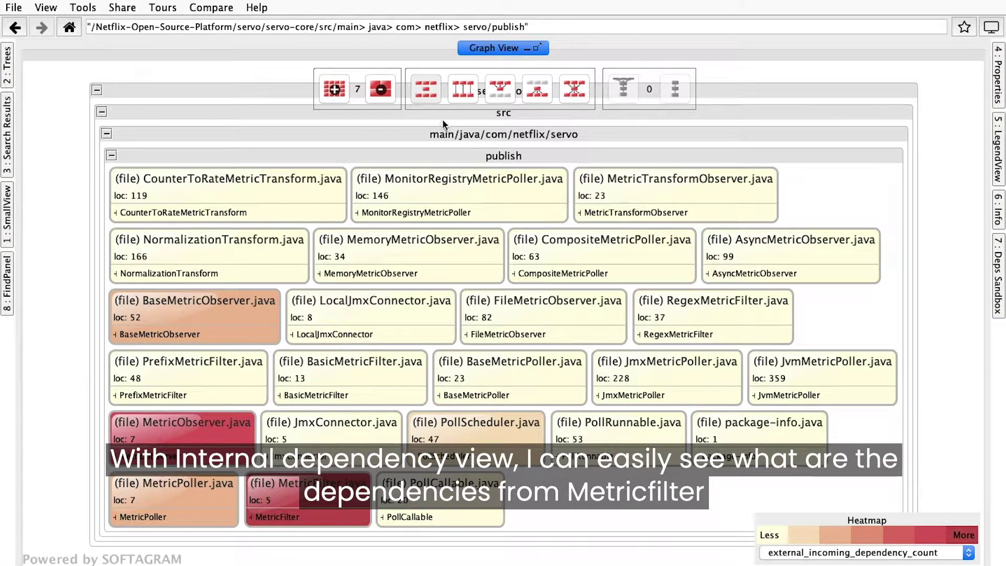
Lay out the publish files as a dependency graph and highlight MetricFilter.java's typeref and inherits links
click(464, 89)
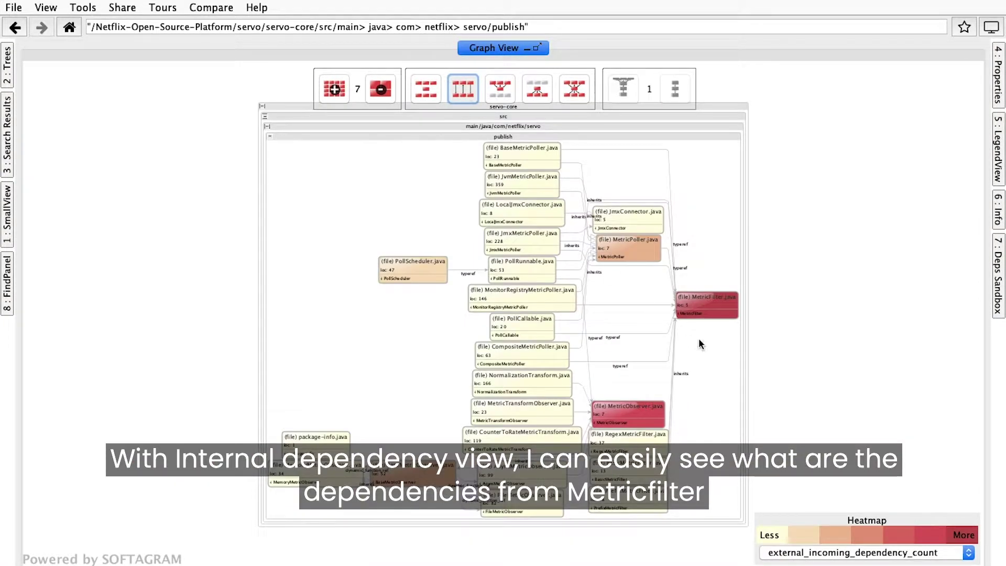
click(703, 309)
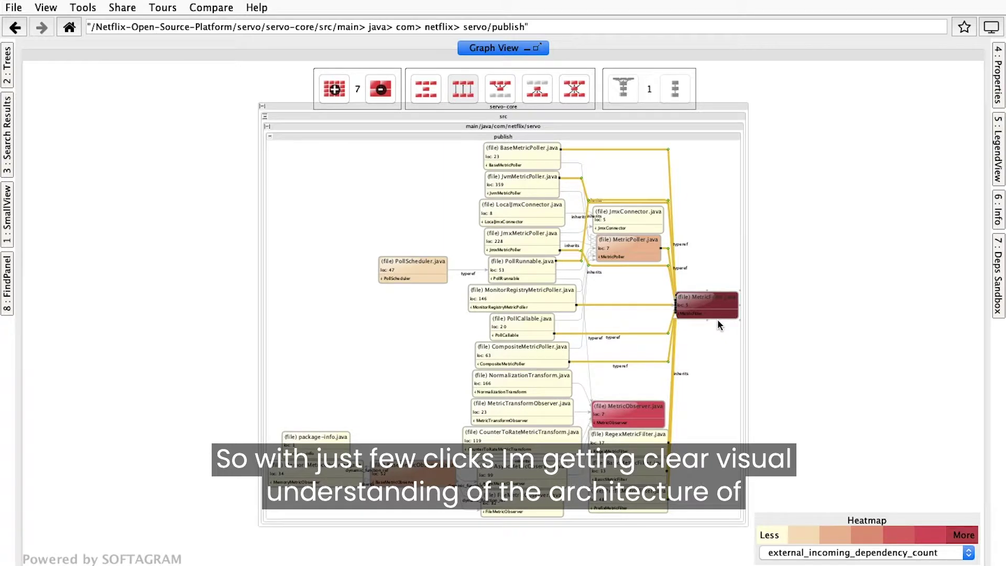
mouse_move(669, 358)
scroll(668, 357, up, 2)
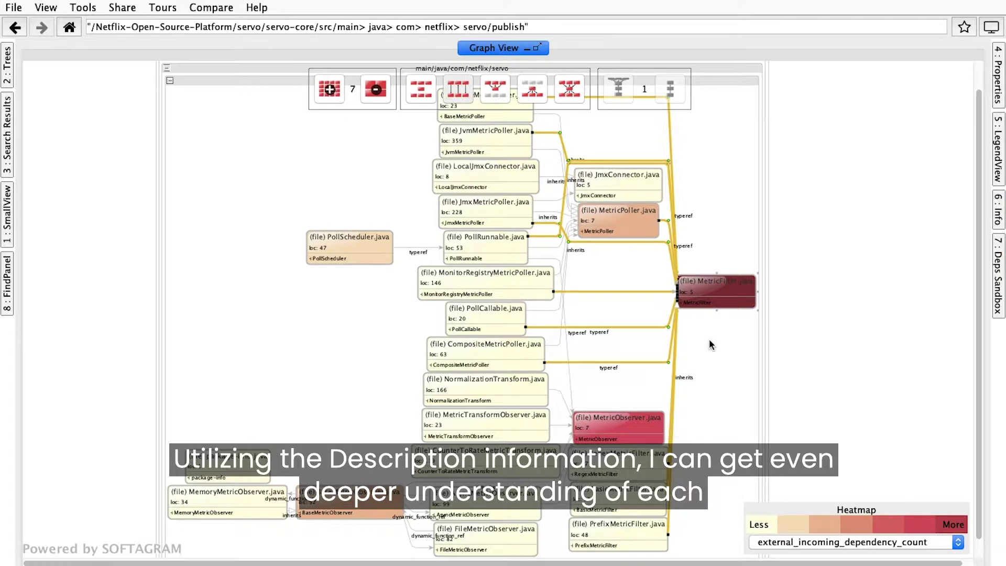
mouse_move(726, 300)
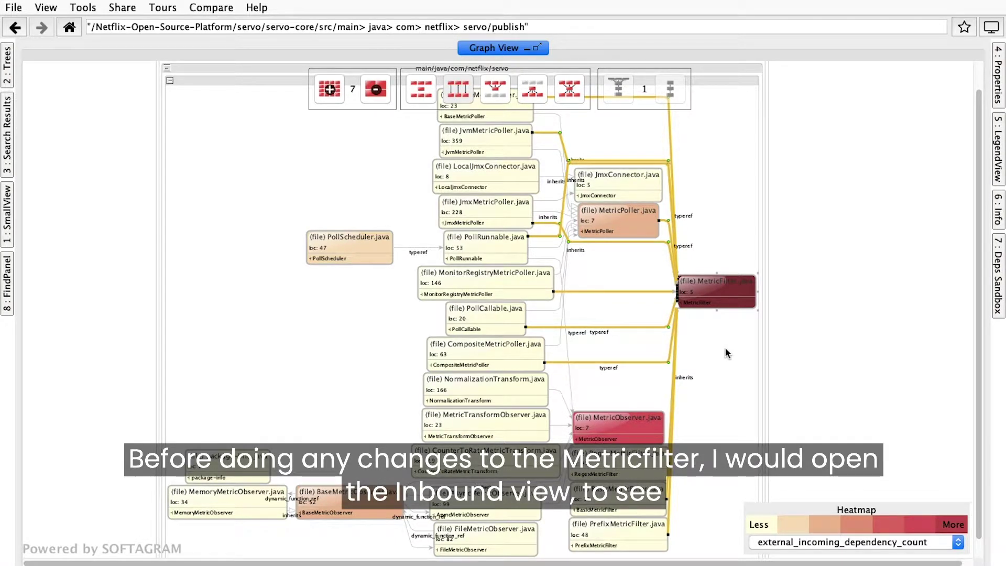
Show MetricFilter.java's Inbound View with the dependency lookup extended two levels
right_click(725, 297)
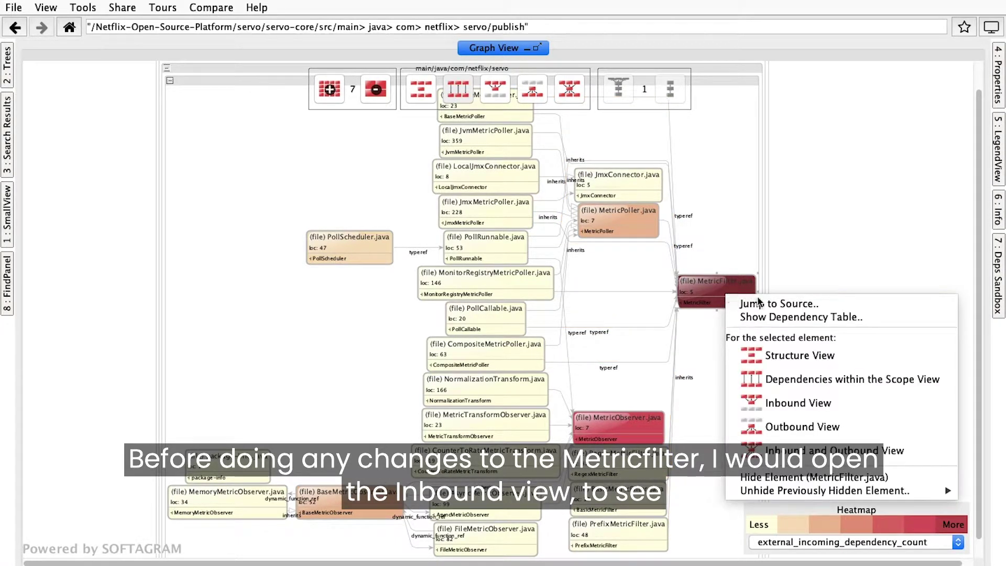
click(794, 405)
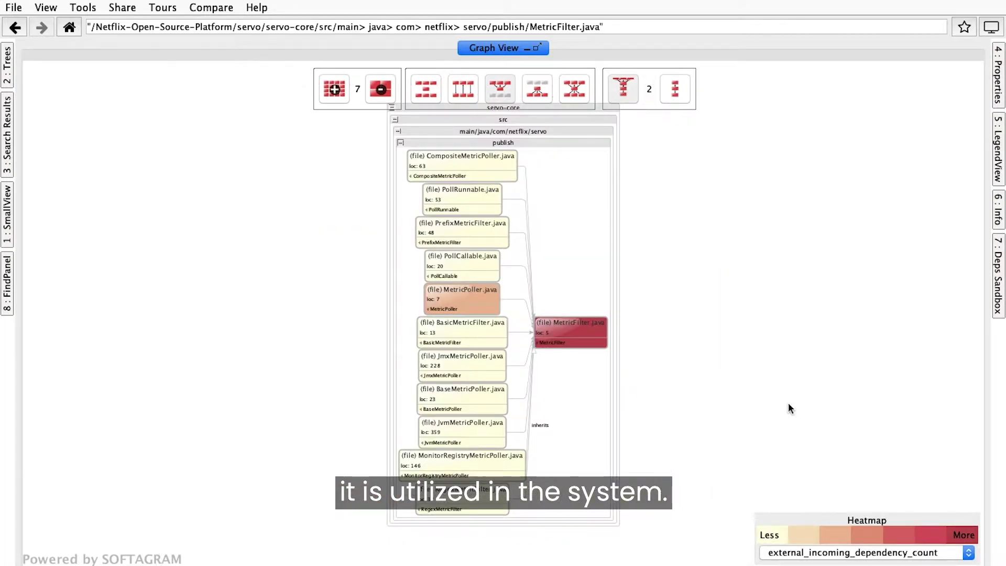
click(625, 91)
click(623, 90)
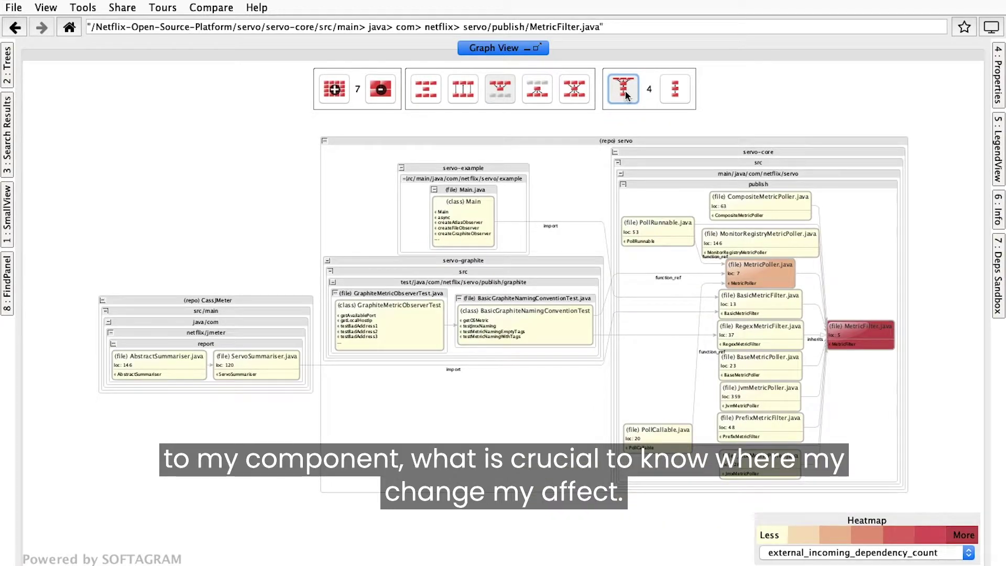
Trace dependencies of BasicGraphiteNamingConventionTest, MetricPoller.java, then MetricFilter.java's incoming links
click(541, 335)
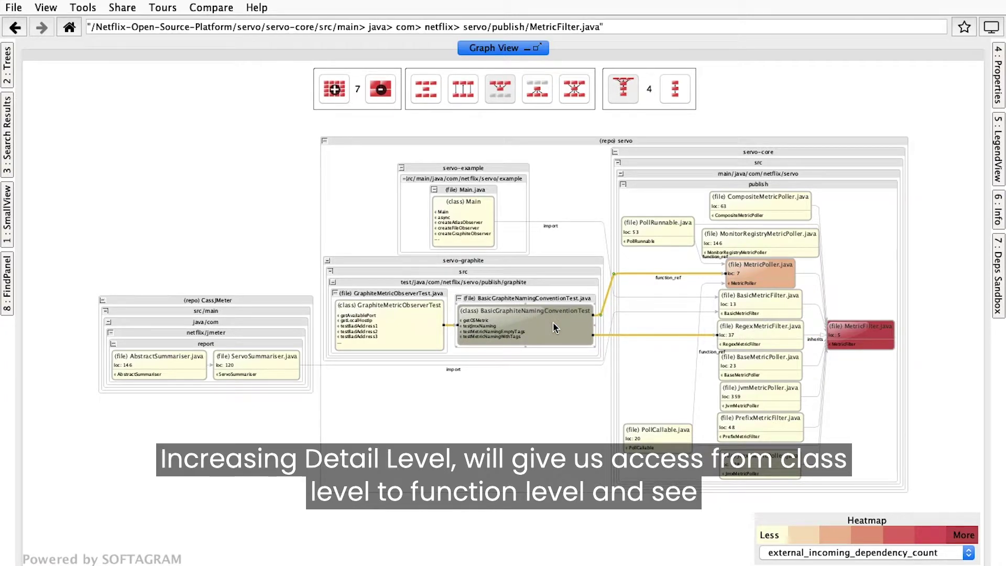
click(782, 277)
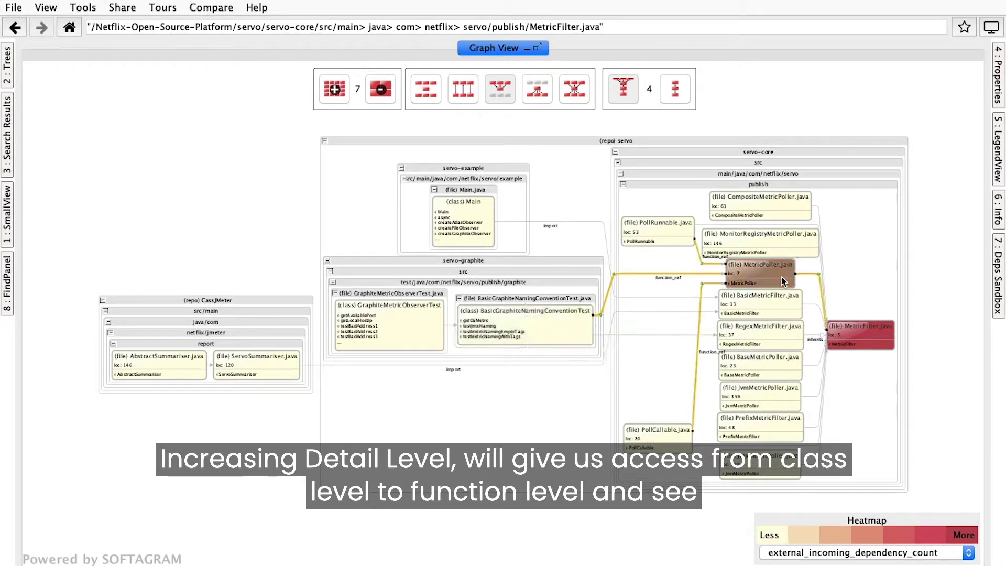
click(869, 338)
Raise the detail level twice to function level and trace matches(M)'s dependencies
click(343, 90)
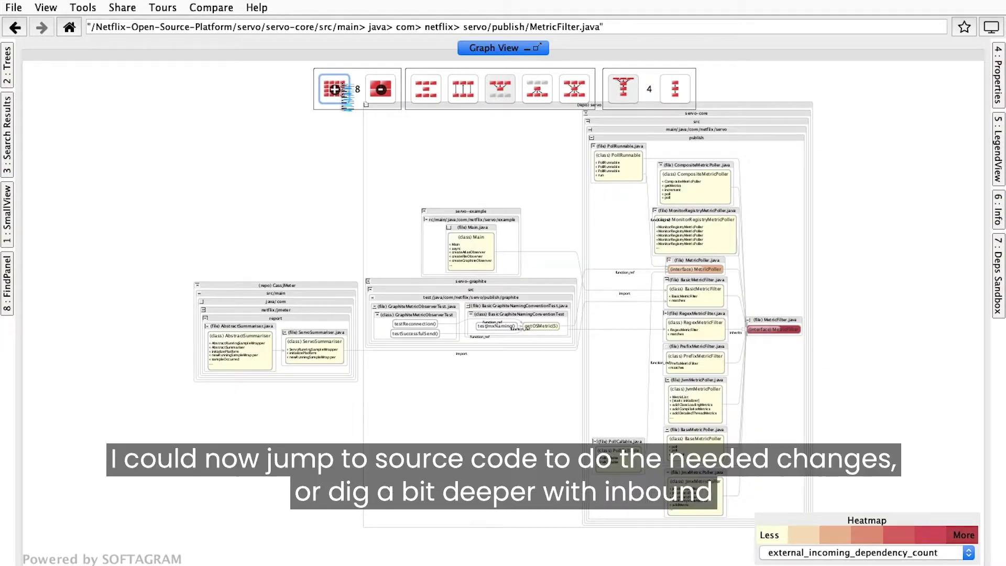
click(343, 89)
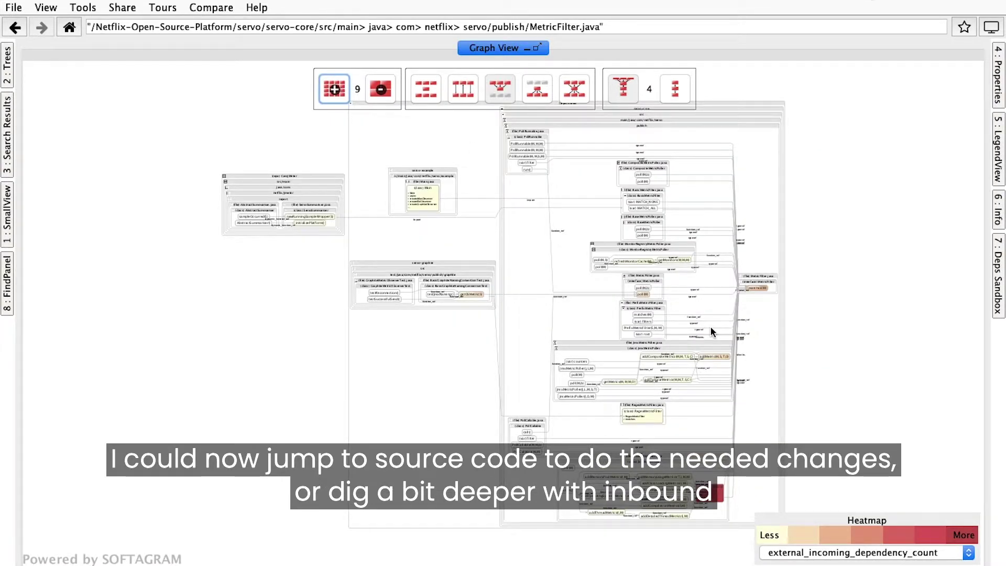
scroll(759, 295, up, 5)
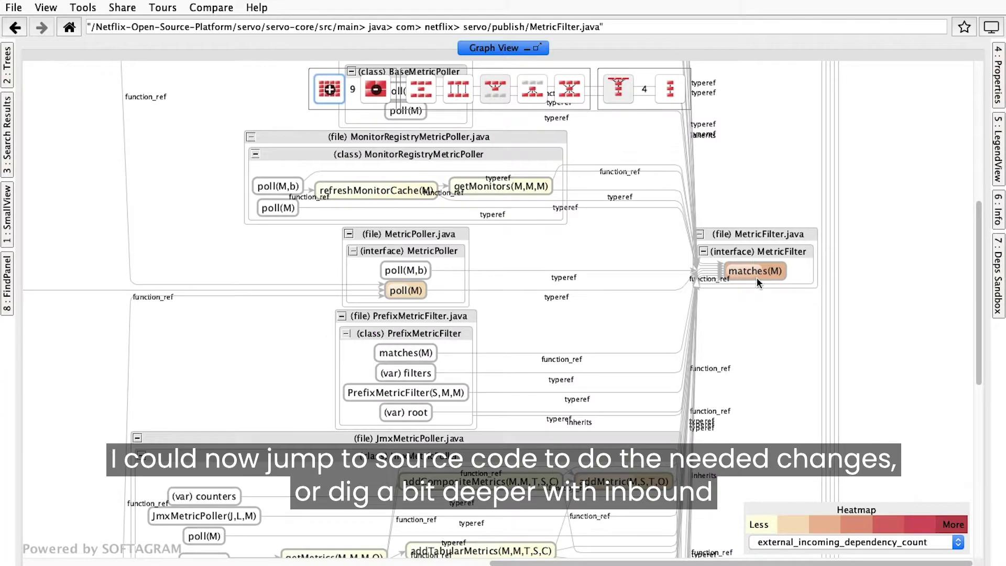
click(756, 272)
Open MetricFilter's Inbound View at lookup level 3, detail 9, and highlight every caller of matches(M)
right_click(758, 269)
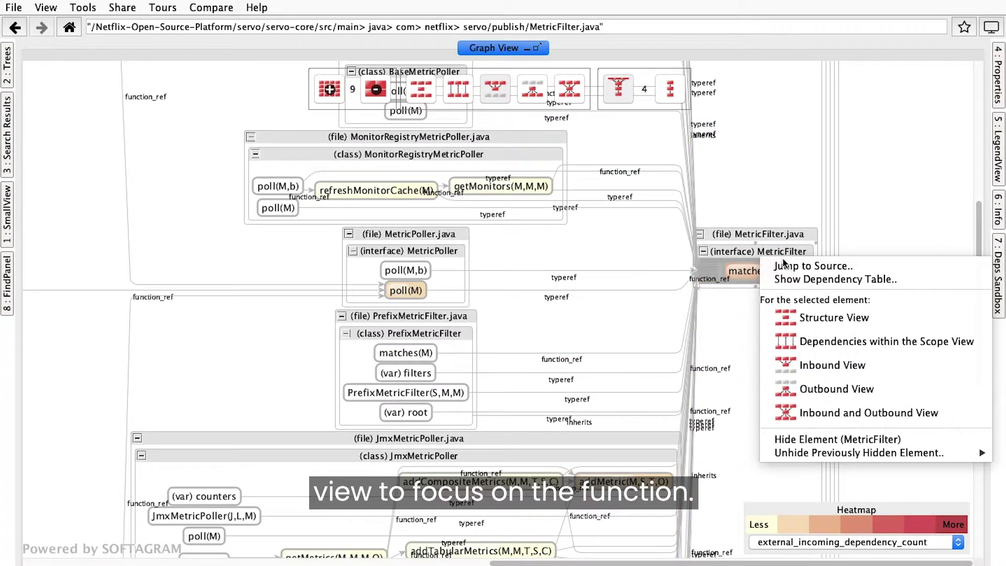
click(834, 366)
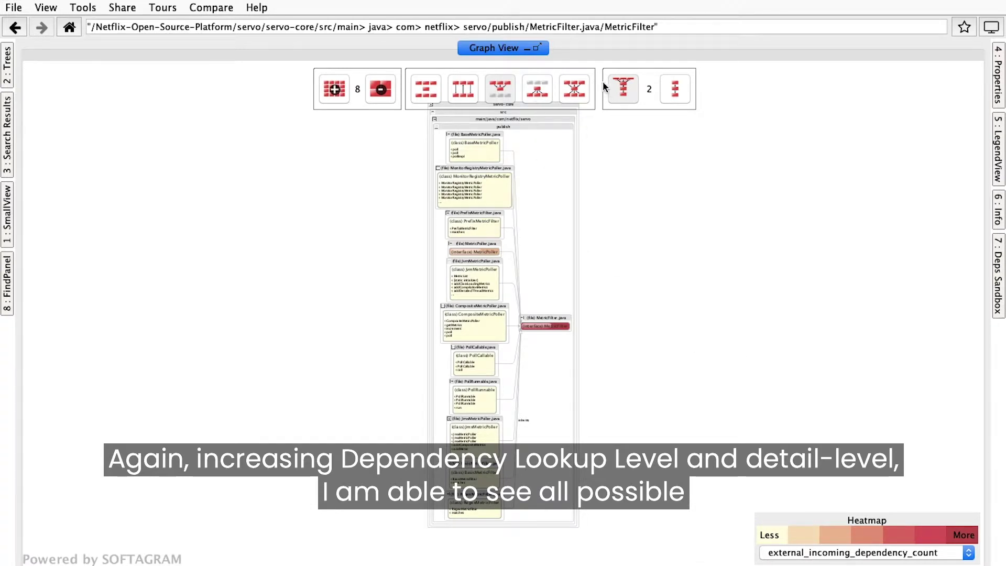
click(623, 88)
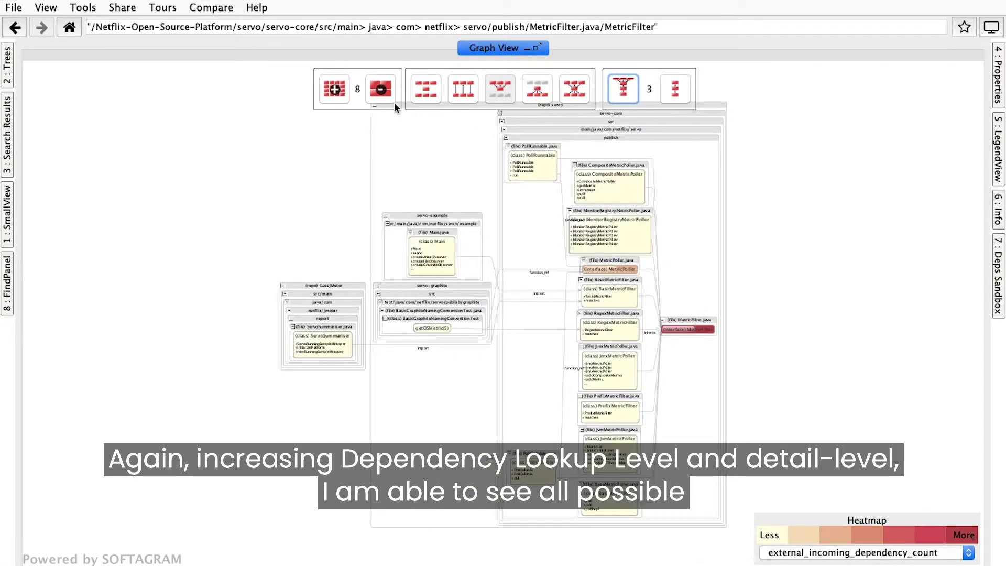
click(337, 90)
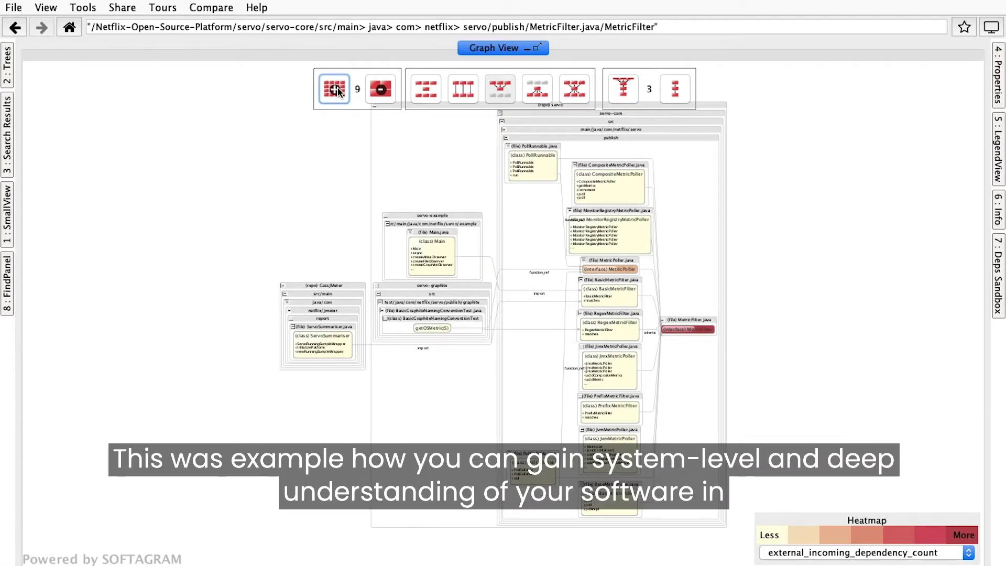
scroll(688, 314, up, 3)
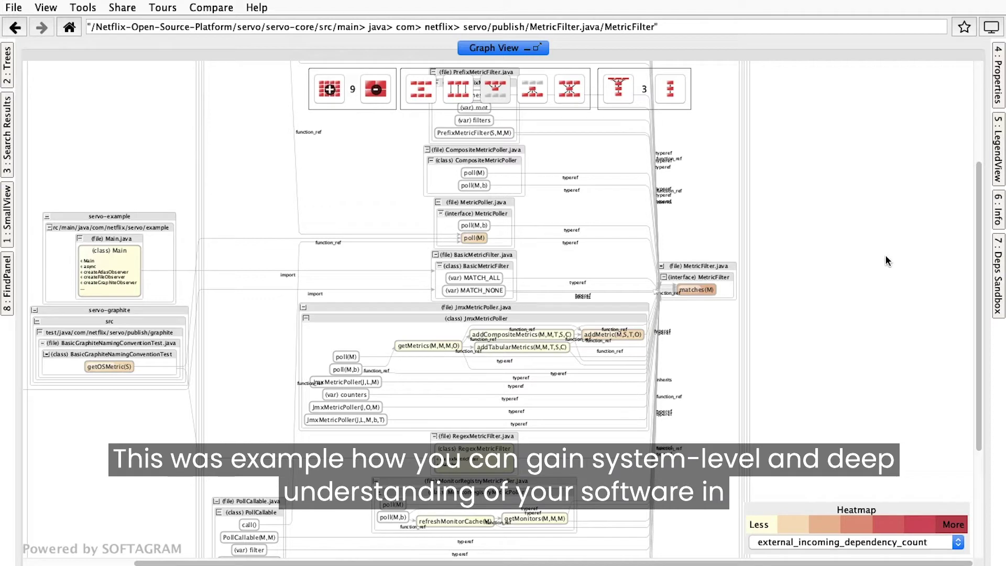
click(689, 289)
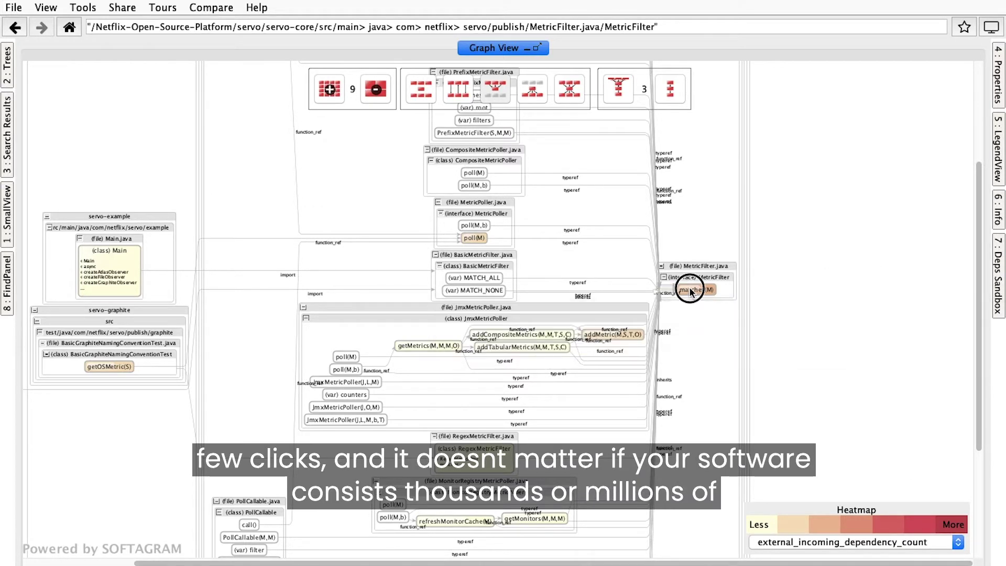